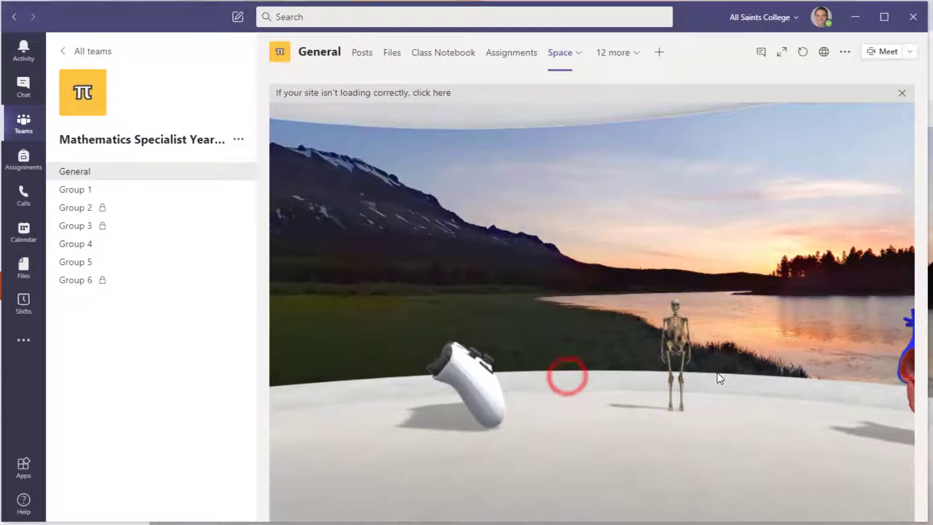
# Step: Look around the 3D space and inspect the skeleton model up close
pyautogui.moveTo(652, 382); pyautogui.dragTo(429, 407)
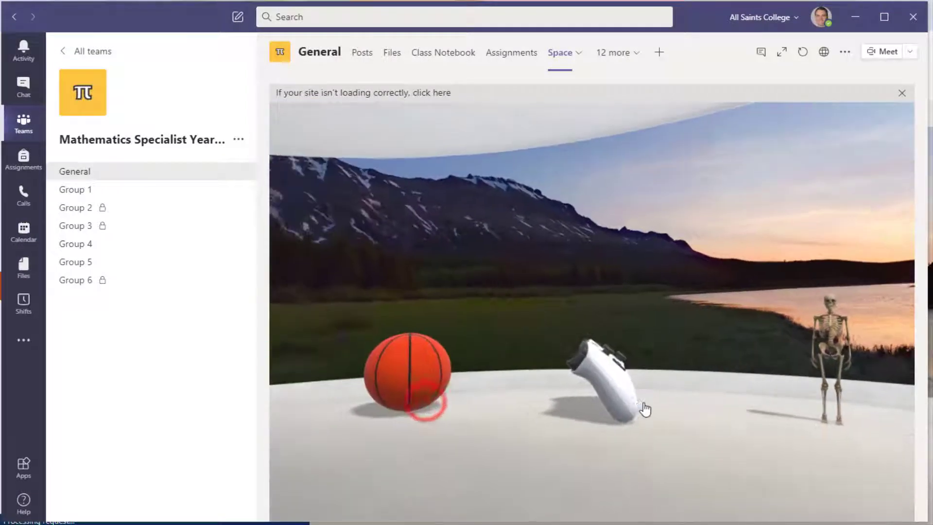
pyautogui.moveTo(425, 379); pyautogui.dragTo(346, 370)
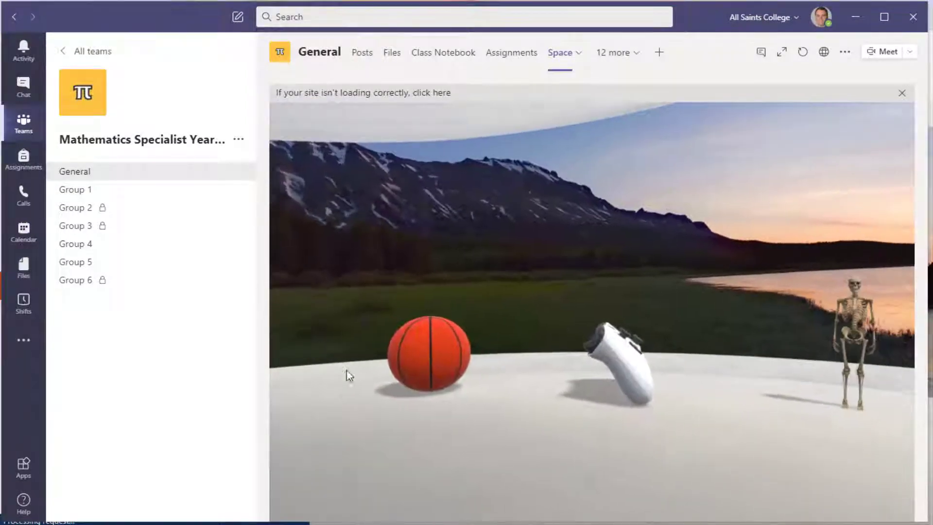
pyautogui.moveTo(783, 364); pyautogui.dragTo(533, 371)
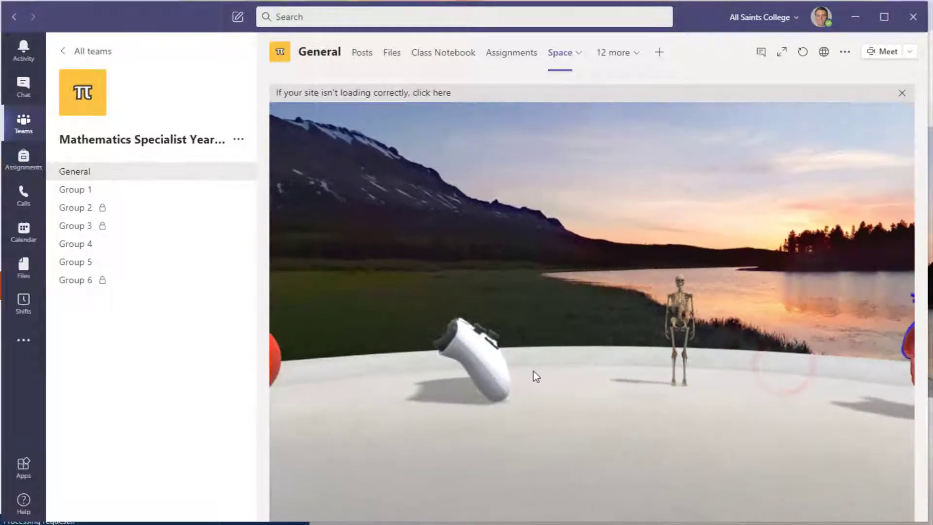
pyautogui.moveTo(799, 348)
pyautogui.mouseDown()
pyautogui.moveTo(614, 350)
pyautogui.moveTo(804, 353)
pyautogui.mouseUp()
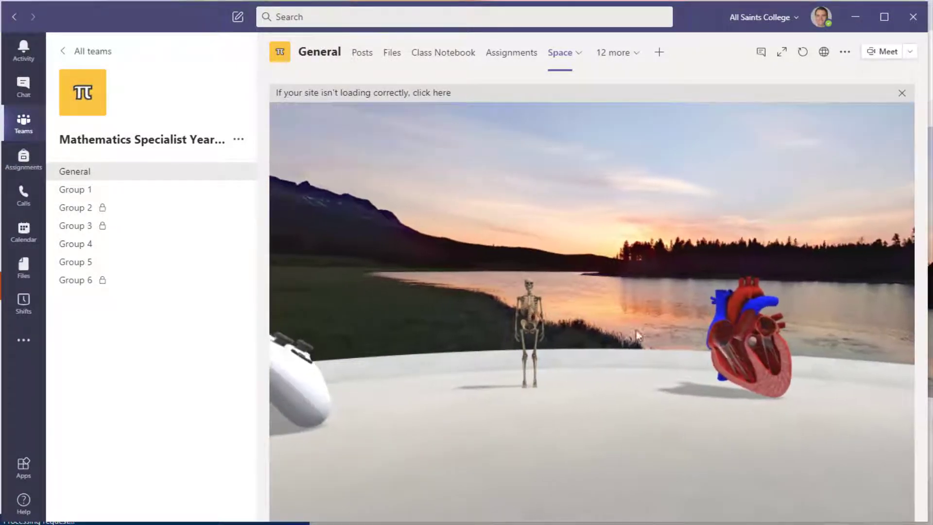
pyautogui.click(536, 319)
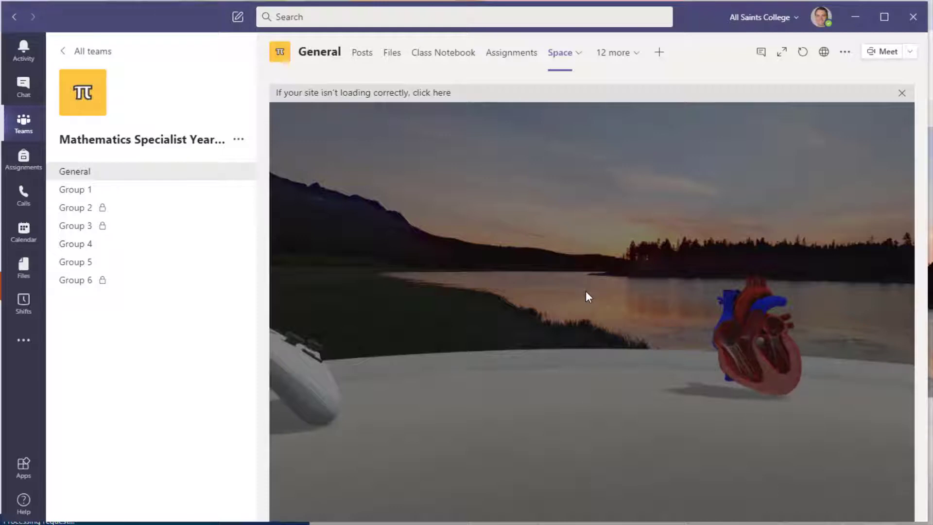
pyautogui.click(510, 394)
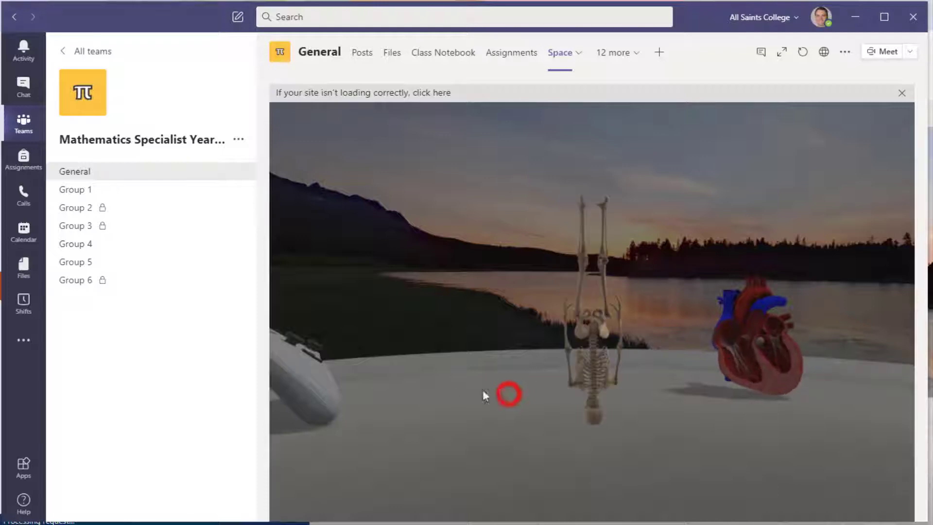
pyautogui.click(322, 375)
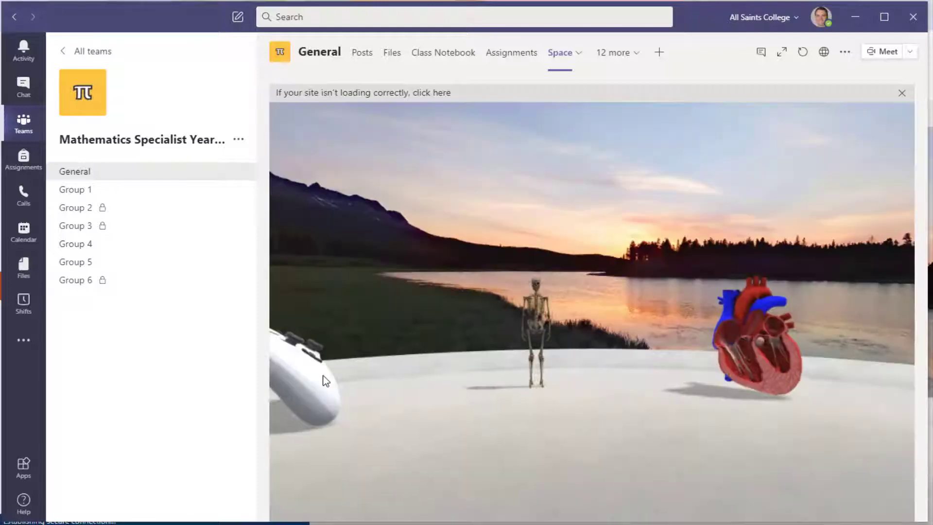
# Step: Open the white game controller model and rotate it to view it from different sides
pyautogui.click(320, 382)
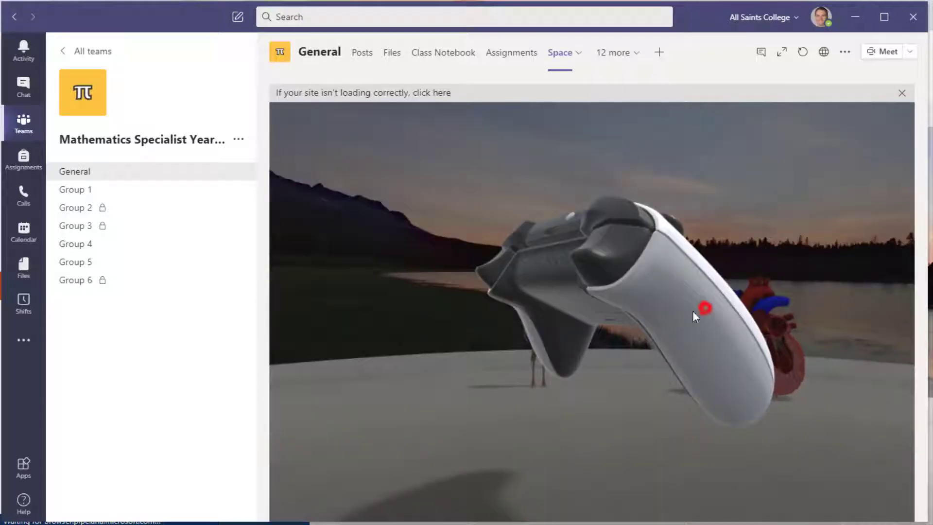
pyautogui.click(694, 312)
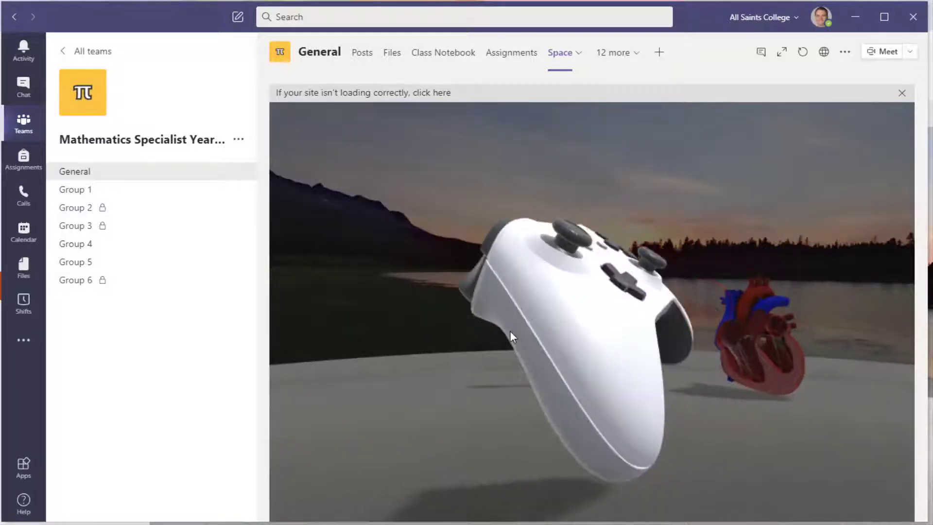
pyautogui.click(785, 390)
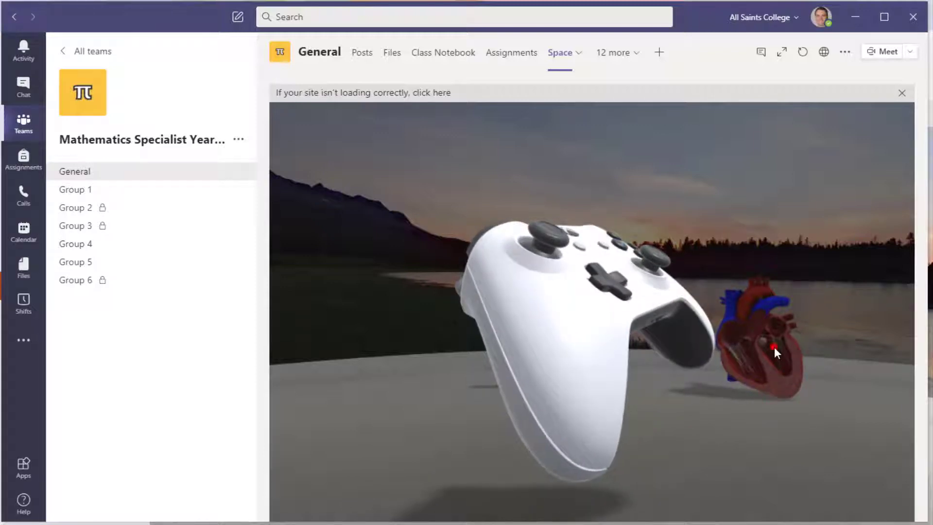
# Step: Inspect the heart model up close, rotate it, and return to the overview of the space
pyautogui.click(775, 347)
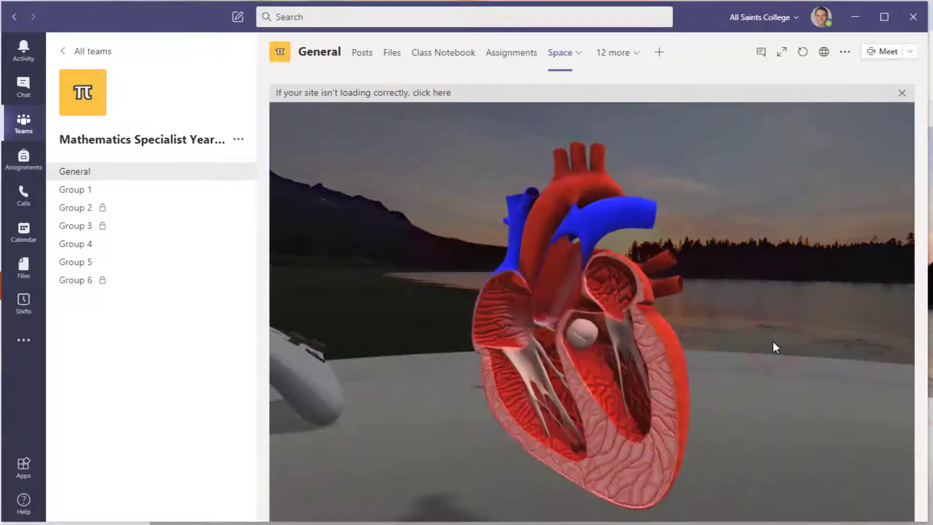
pyautogui.moveTo(690, 342); pyautogui.dragTo(454, 436)
pyautogui.click(454, 436)
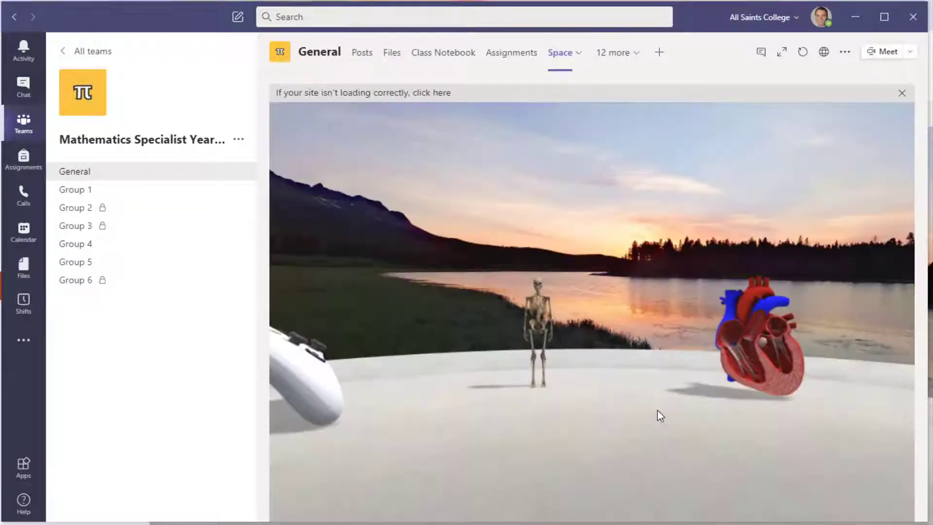
pyautogui.click(621, 397)
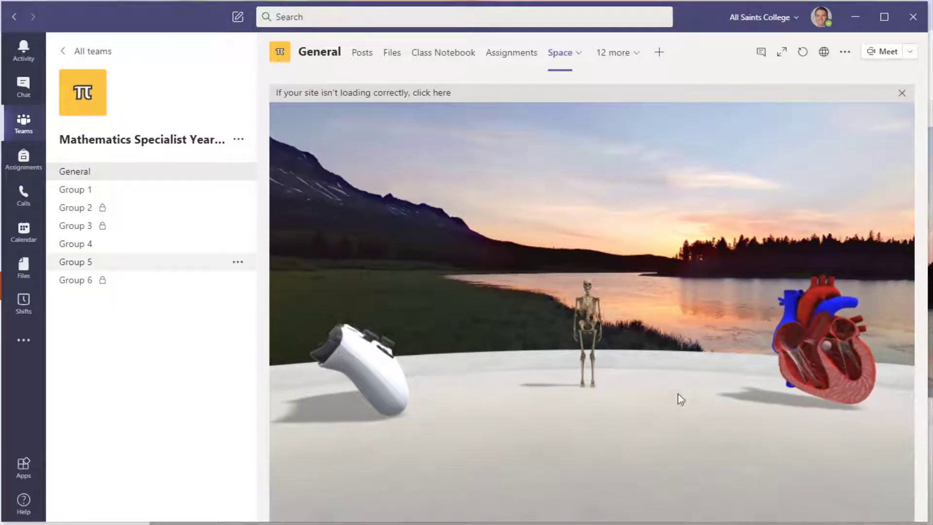
# Step: Open the General channel's files in SharePoint and go to the team site's home page
pyautogui.click(392, 53)
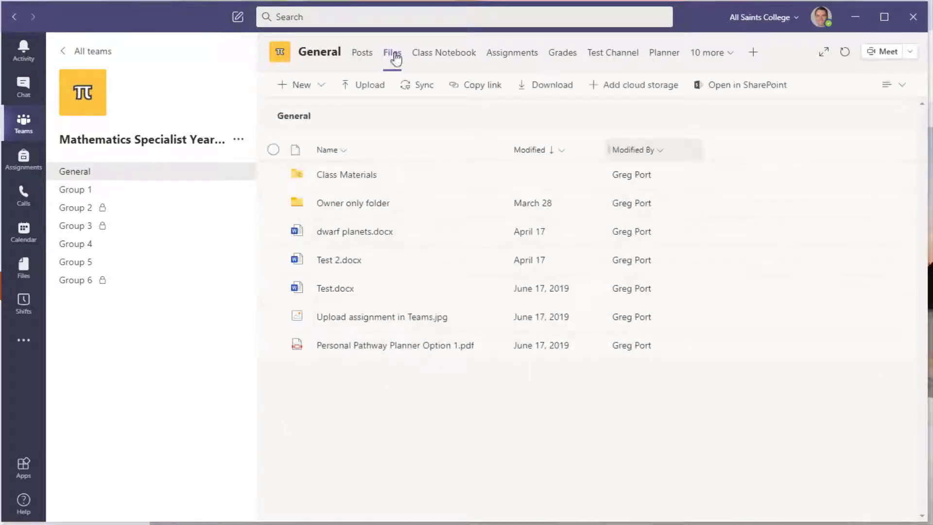
pyautogui.click(757, 86)
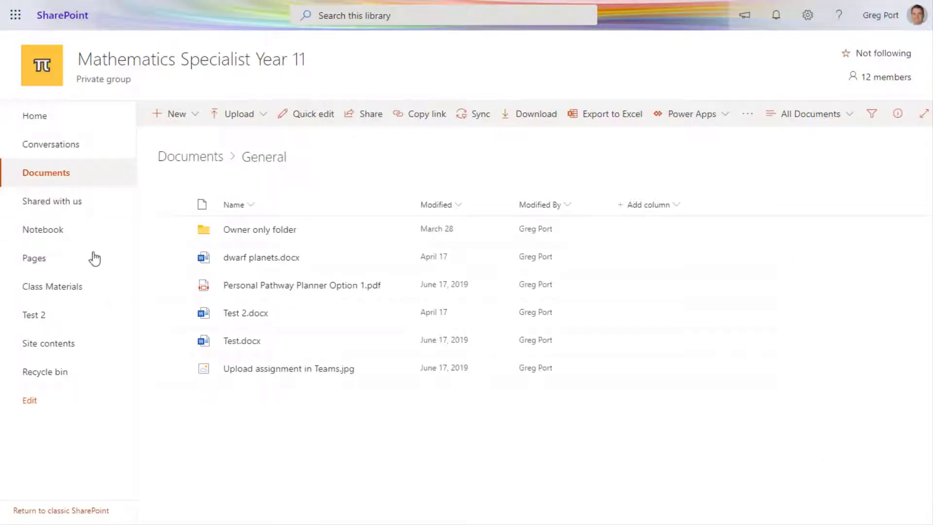
pyautogui.click(43, 116)
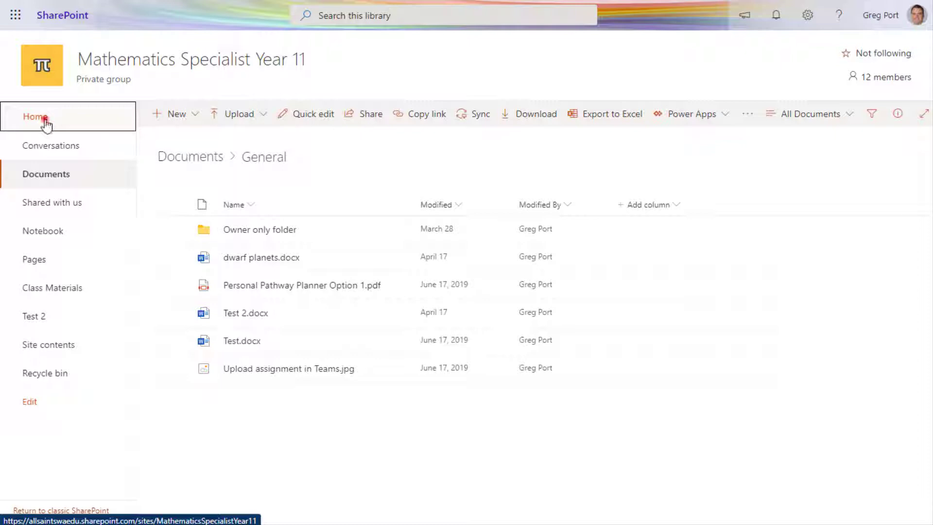
pyautogui.click(45, 119)
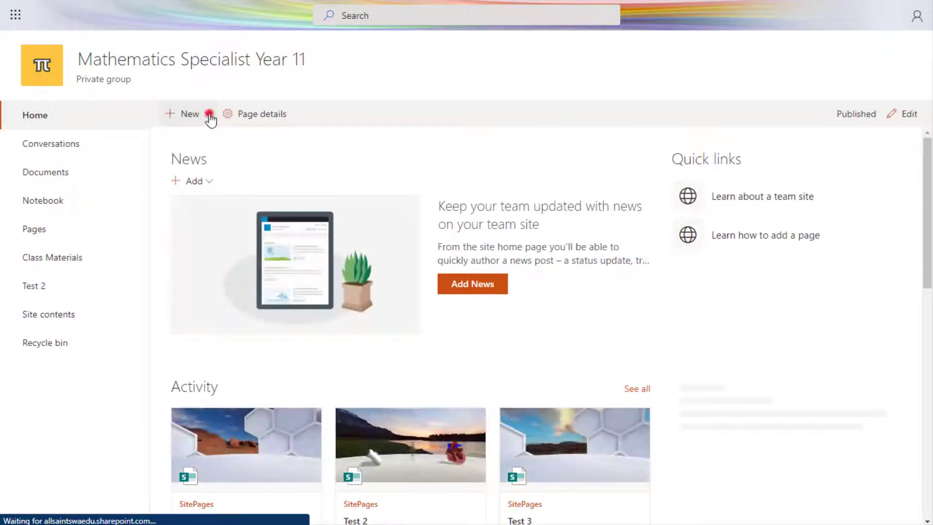
# Step: Check the site's new-item options for Space (Preview) and examine the Spaces (Preview) entry among the site features
pyautogui.click(208, 115)
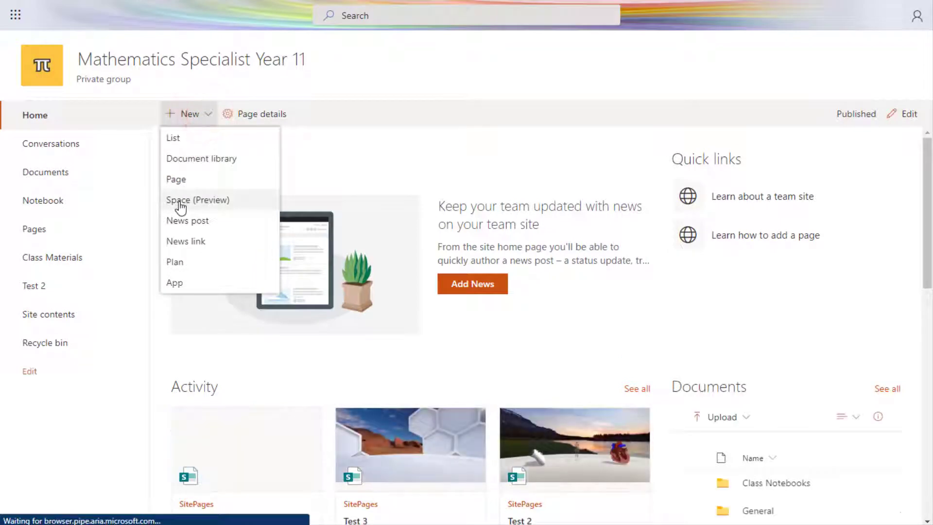
pyautogui.click(482, 142)
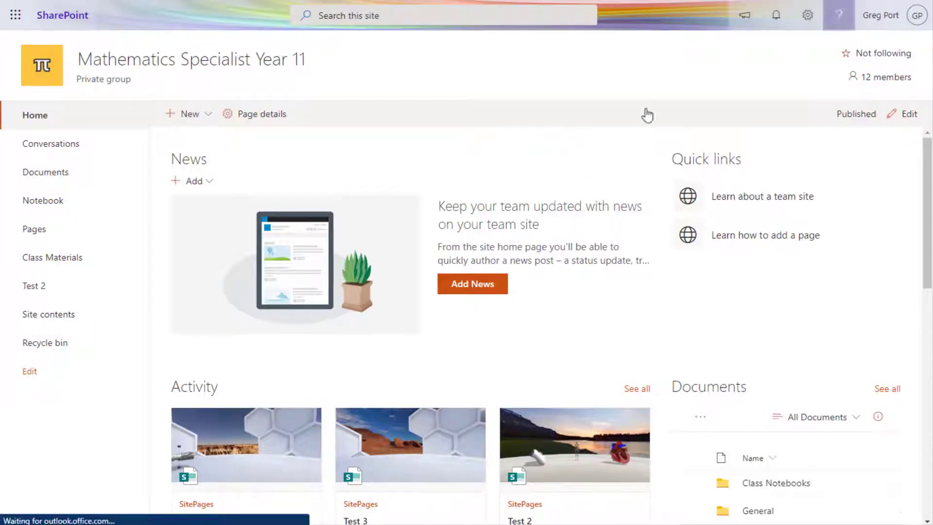
pyautogui.click(808, 19)
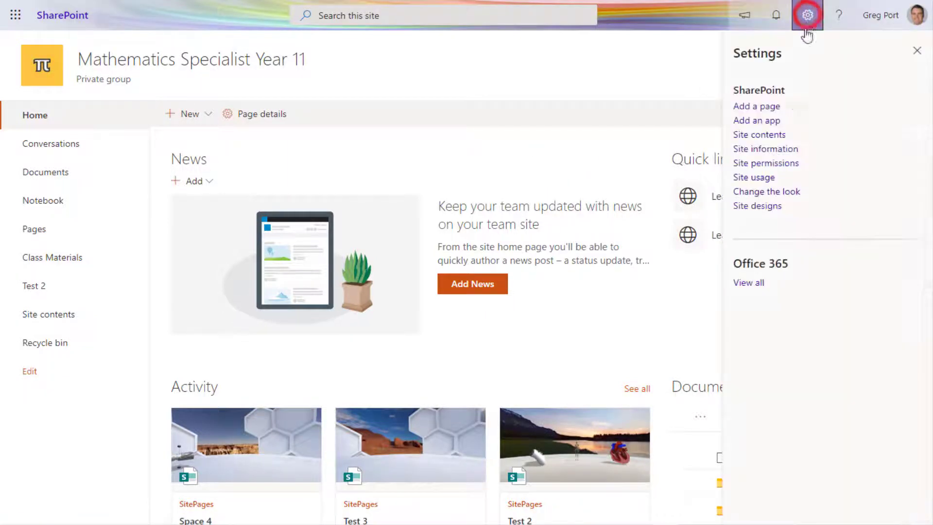
pyautogui.click(783, 151)
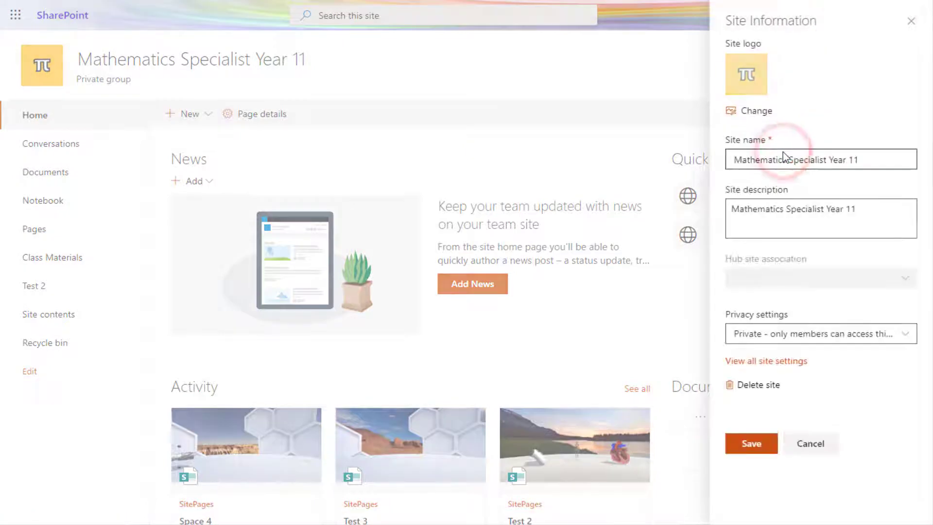
pyautogui.click(766, 361)
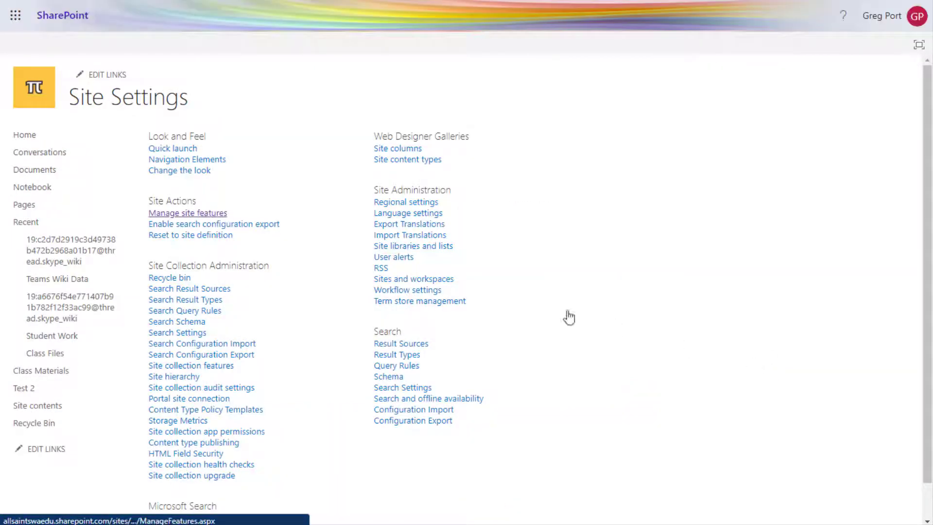
pyautogui.click(205, 217)
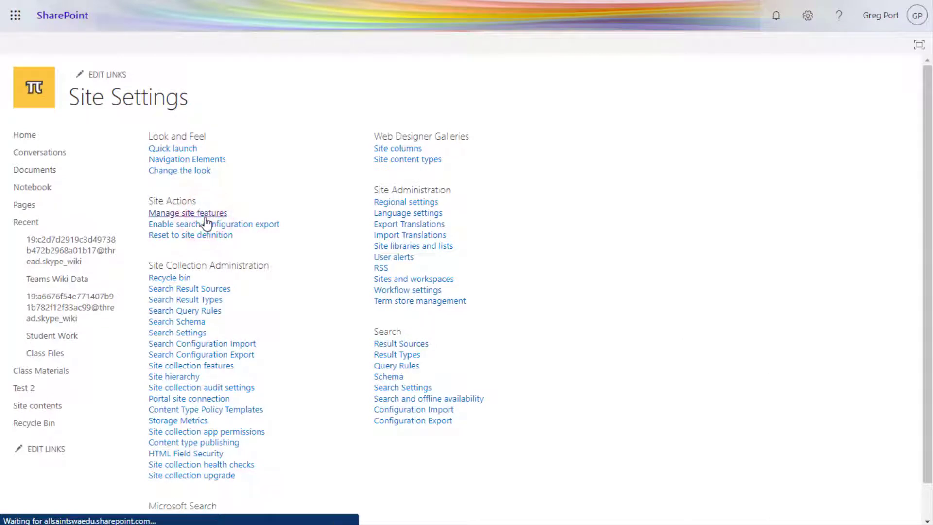
pyautogui.scroll(-20, 396, 260)
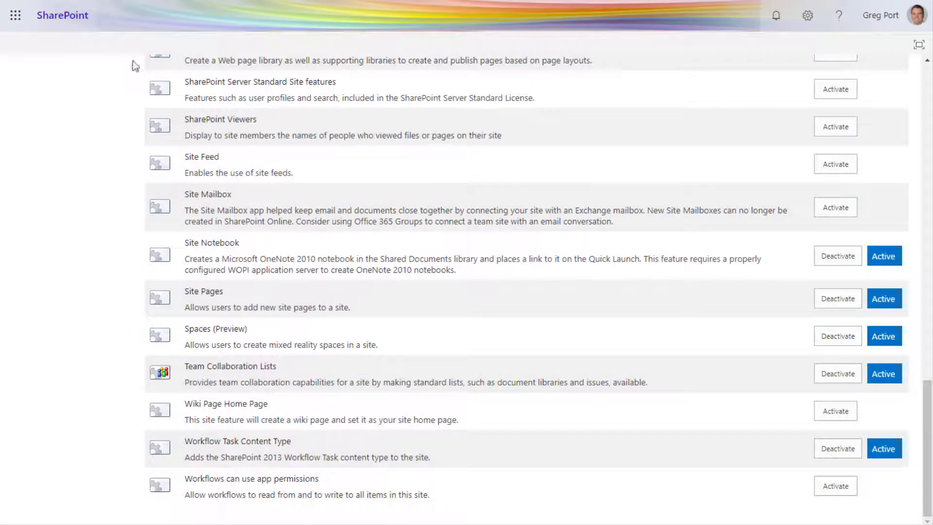
# Step: Return to the site's home page and create a space named "Space Test" with the Geodome structure
pyautogui.rightClick(11, 1)
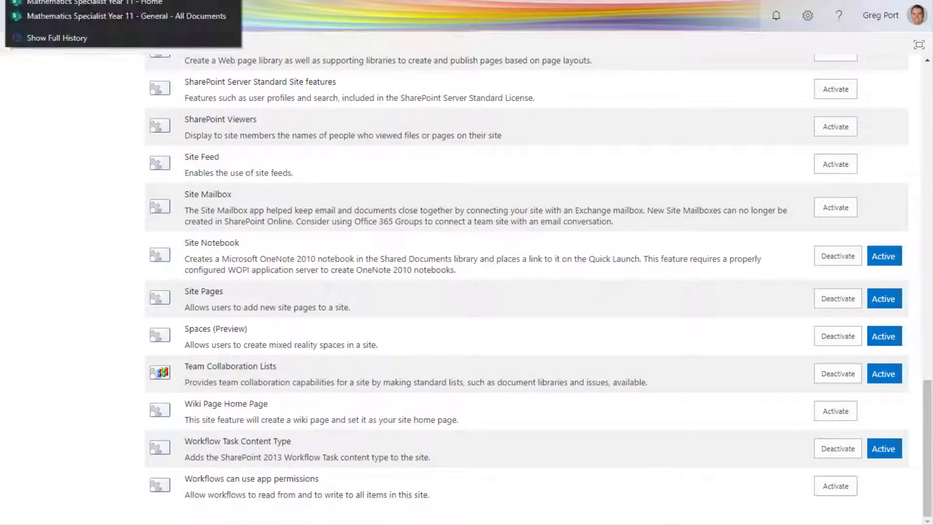
pyautogui.click(35, 2)
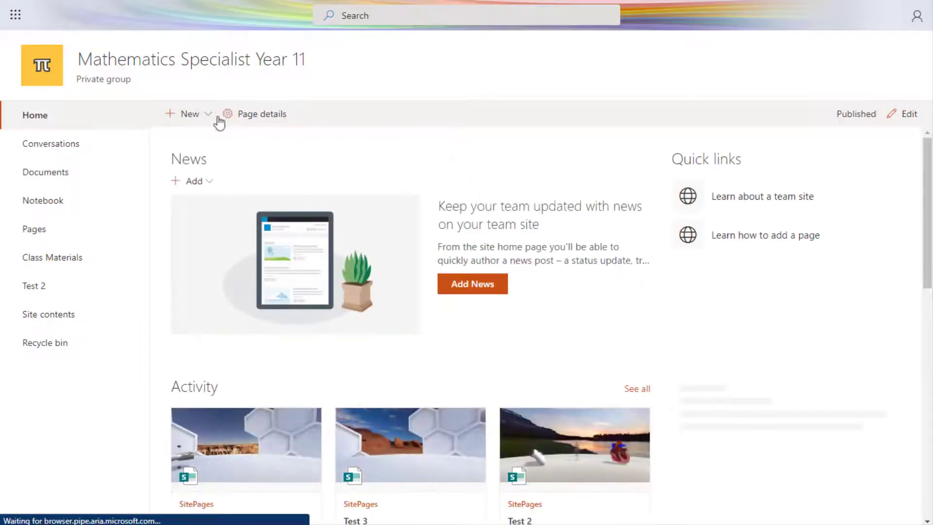
pyautogui.click(209, 115)
pyautogui.click(207, 201)
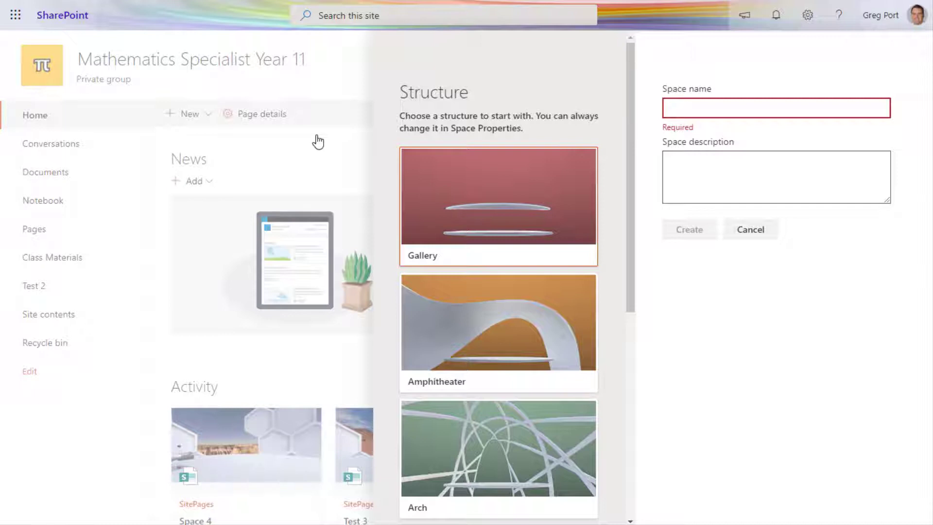
pyautogui.scroll(-6, 416, 260)
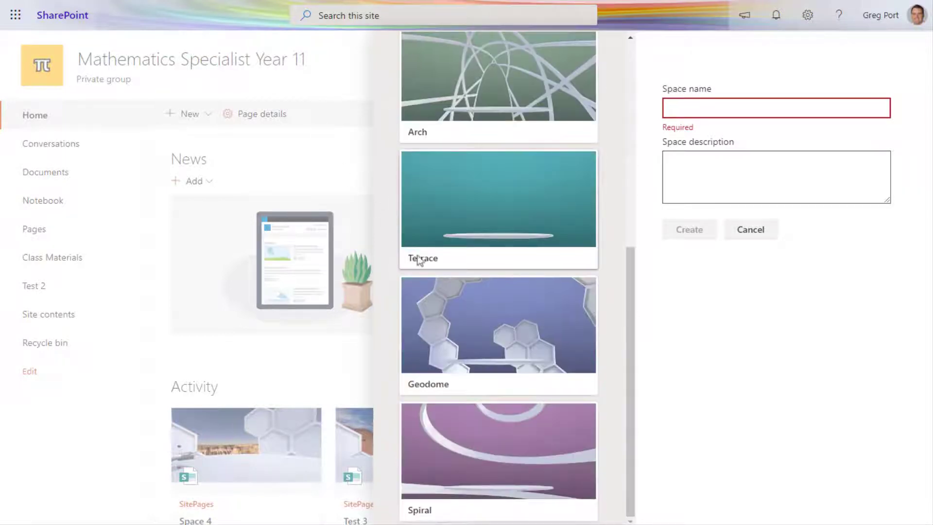
pyautogui.click(495, 351)
pyautogui.click(691, 106)
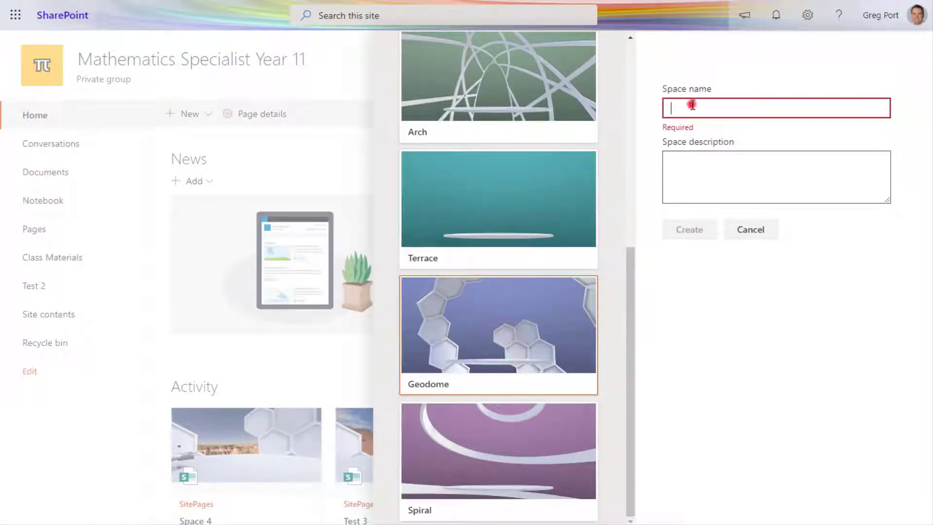
pyautogui.write('Space Test')
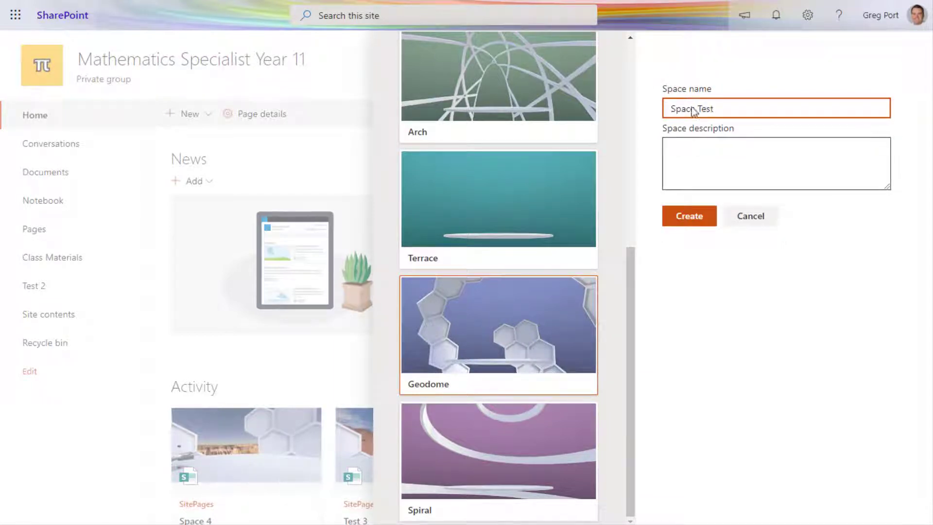
pyautogui.click(689, 216)
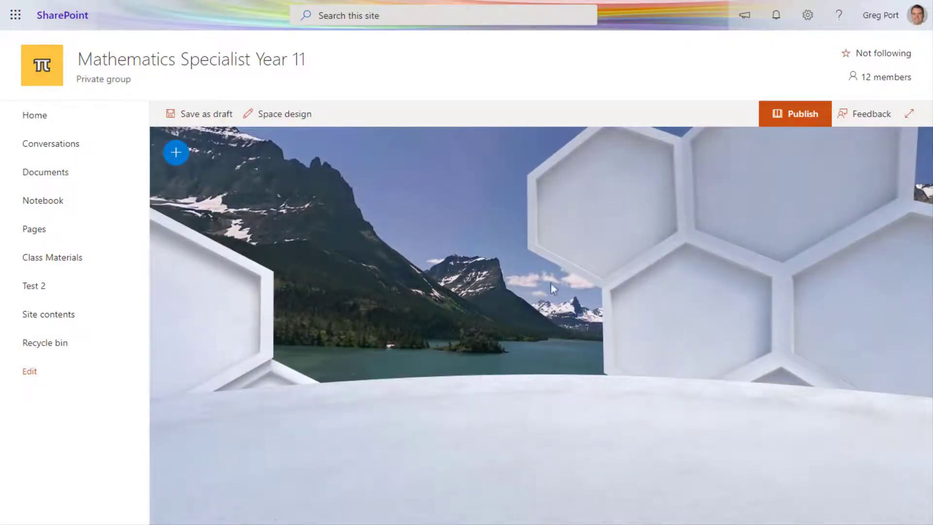
# Step: Change the space's design to the Arch structure and the sunset lake background image
pyautogui.moveTo(606, 329); pyautogui.dragTo(822, 331)
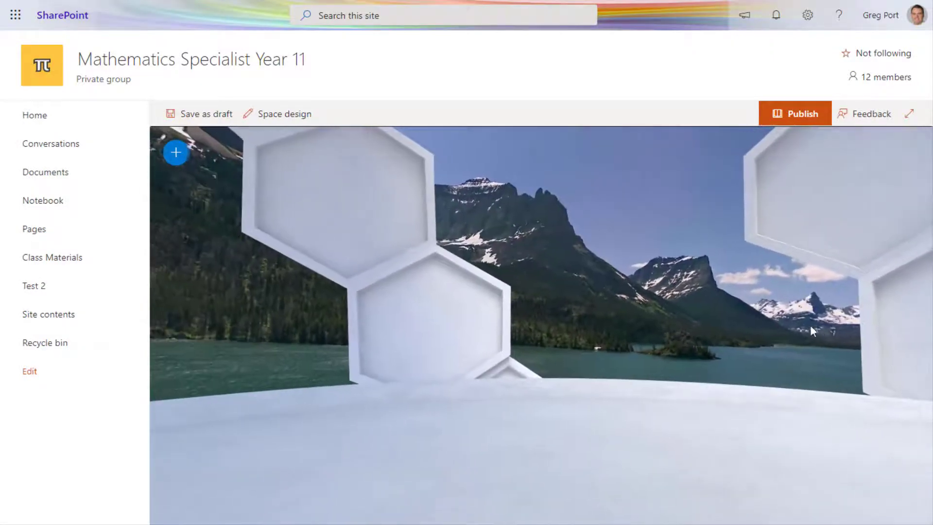
pyautogui.click(292, 115)
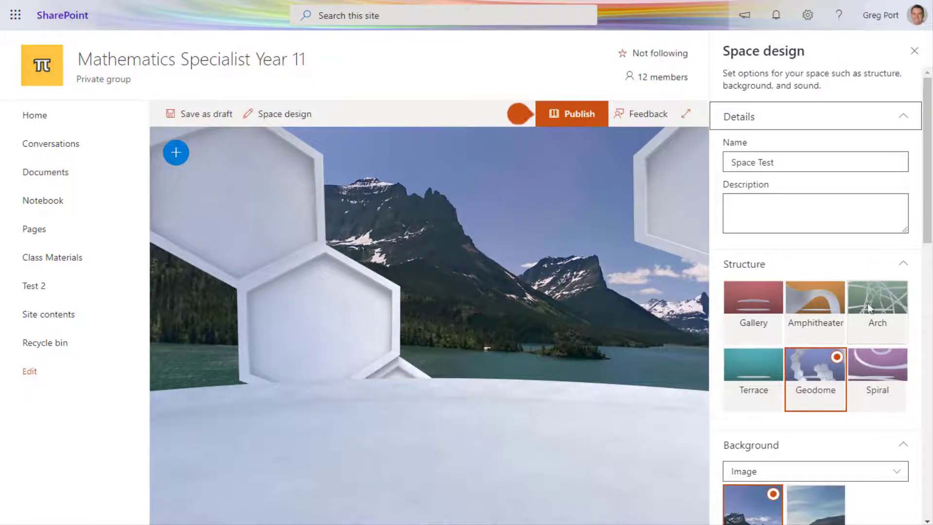
pyautogui.click(889, 315)
pyautogui.scroll(-5, 883, 312)
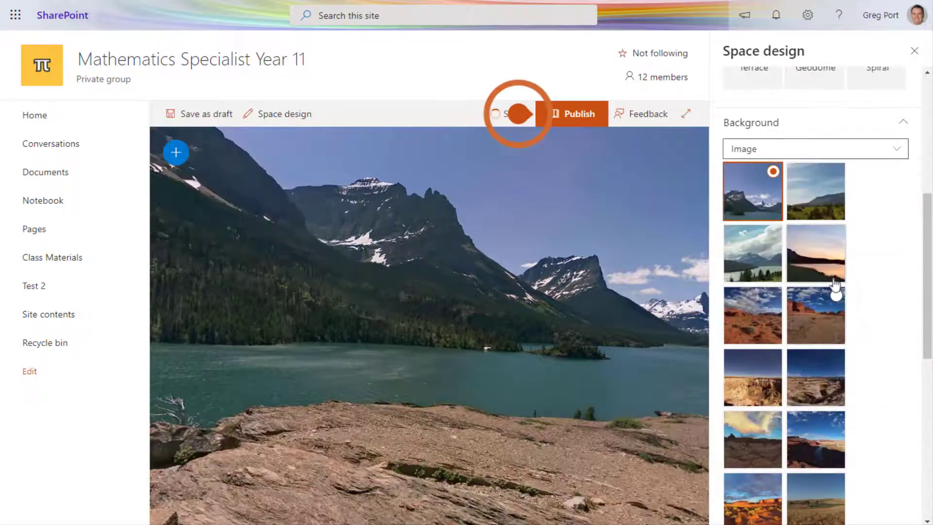
pyautogui.click(818, 270)
pyautogui.scroll(-9, 818, 342)
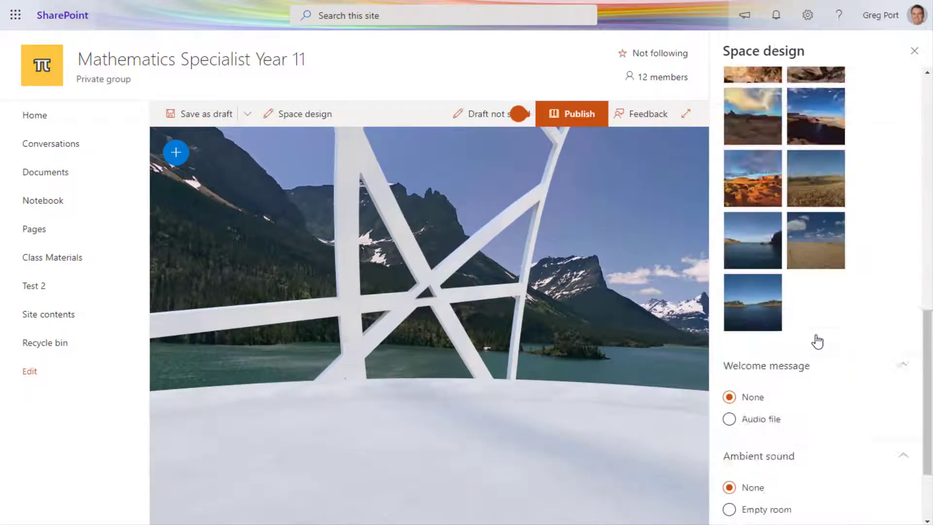
# Step: Try an audio-file welcome message and the Wind ambient sound at 180% volume, leaving both set to None in the space design
pyautogui.click(730, 305)
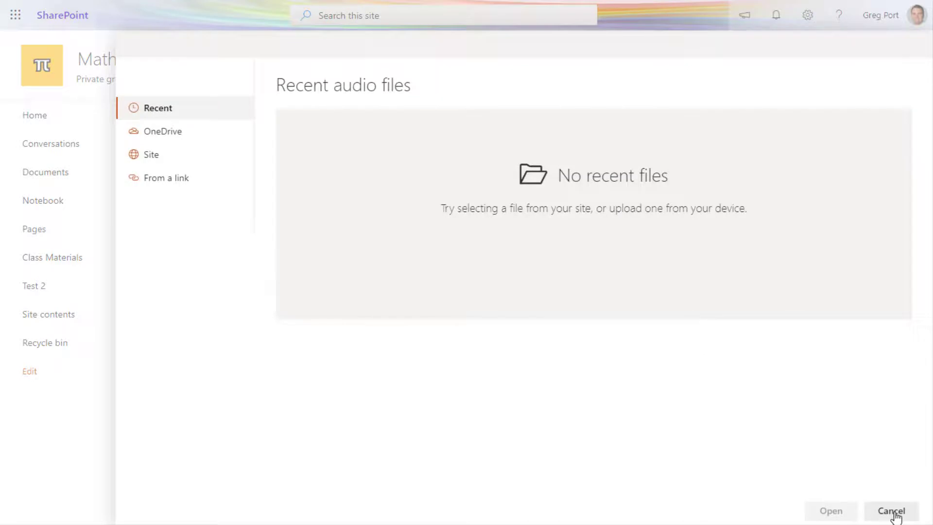
pyautogui.click(892, 512)
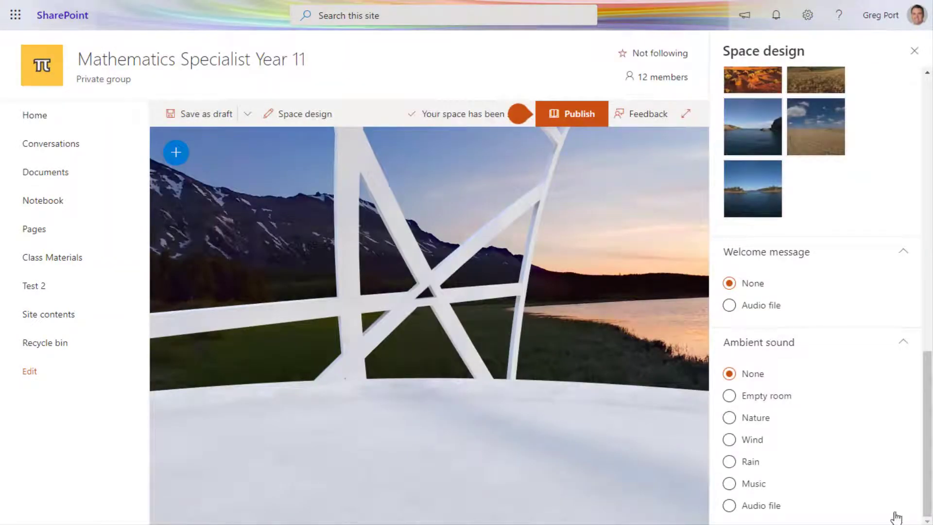
pyautogui.click(730, 440)
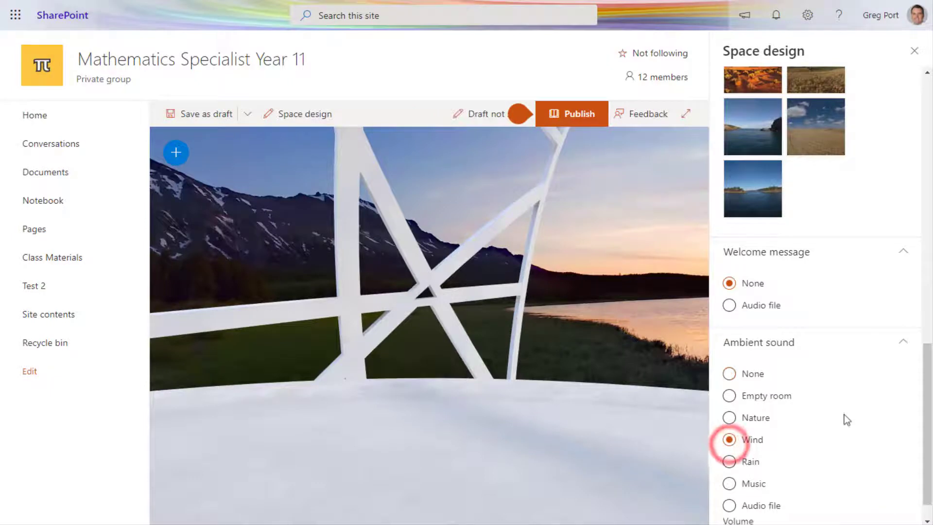
pyautogui.scroll(-1, 846, 419)
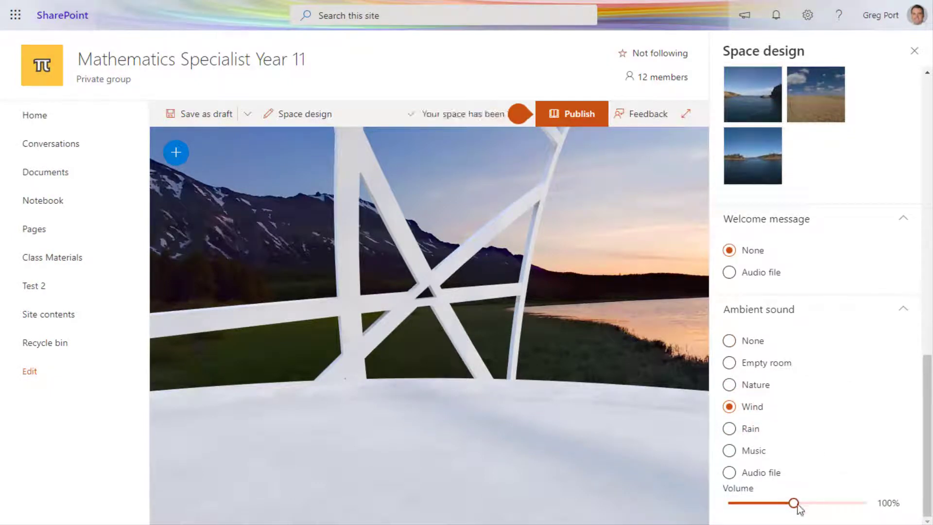
pyautogui.moveTo(795, 504); pyautogui.dragTo(853, 505)
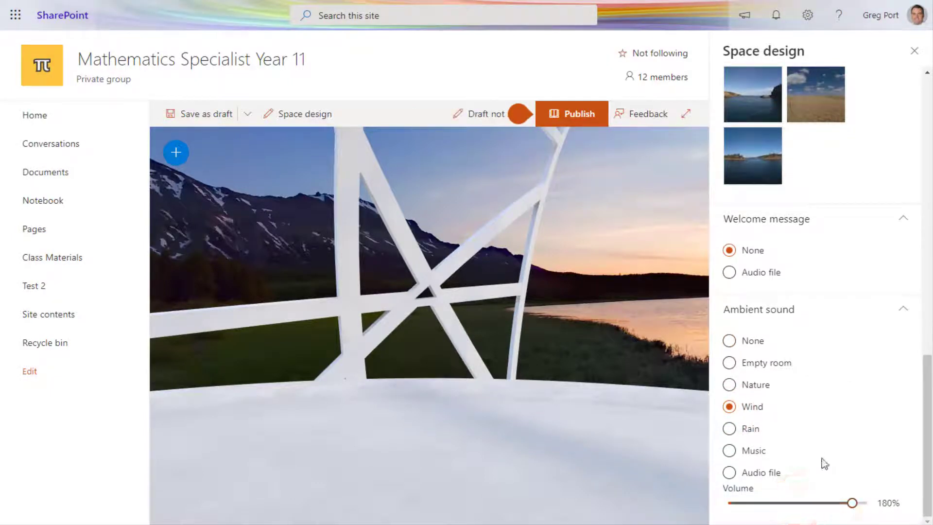
pyautogui.click(728, 341)
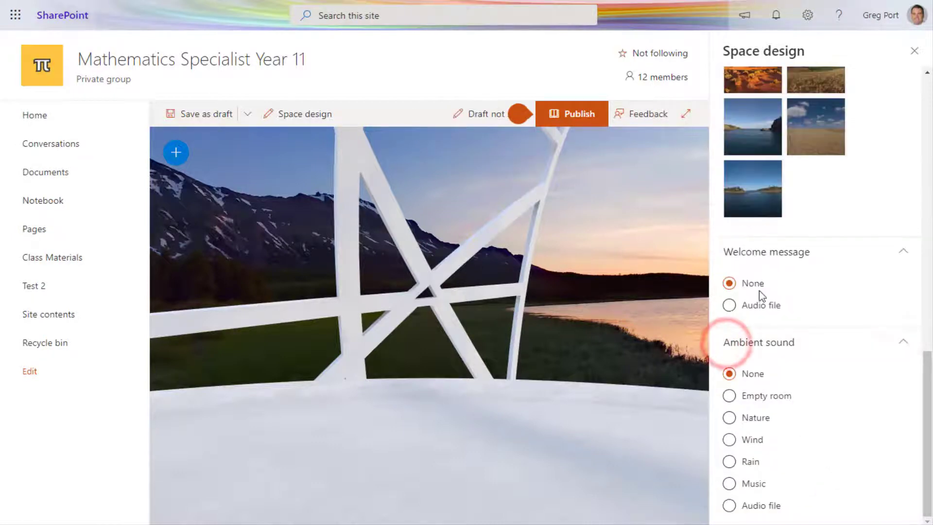
pyautogui.click(910, 50)
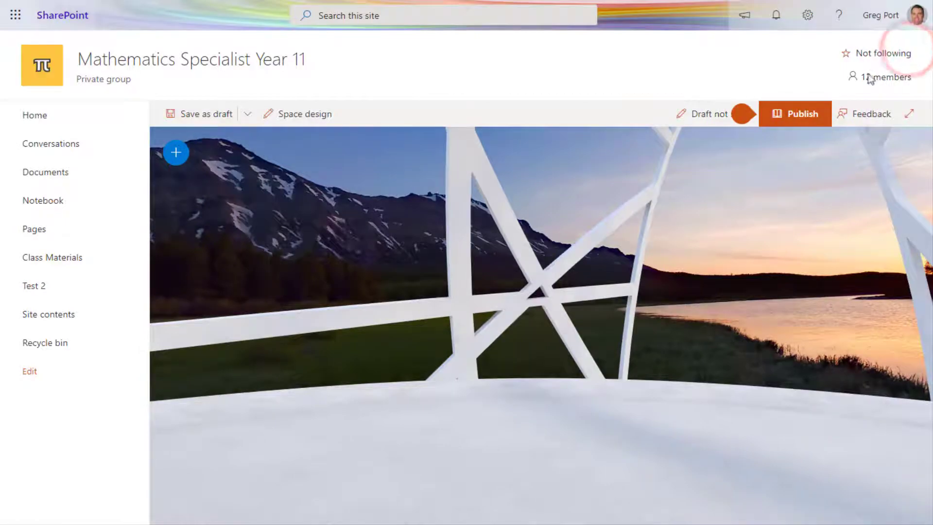
# Step: Publish the space and copy its page address
pyautogui.click(803, 117)
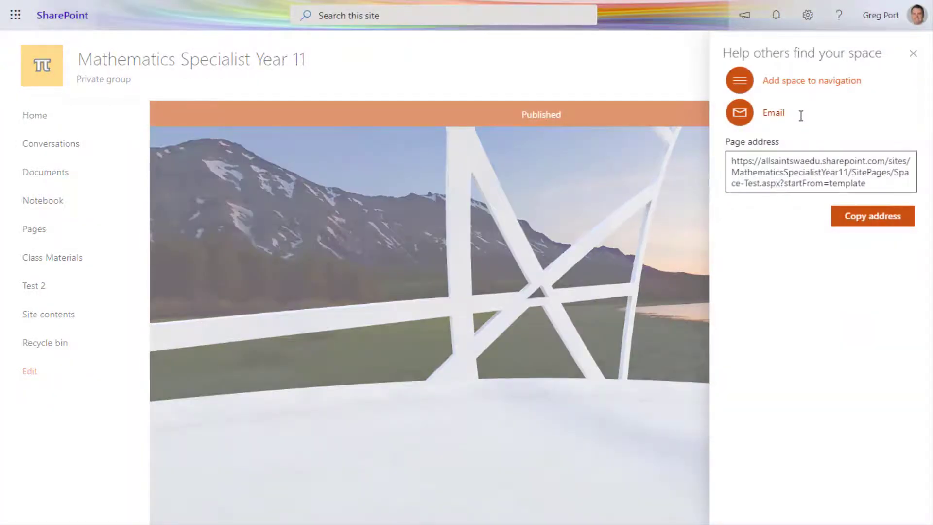
pyautogui.click(733, 162)
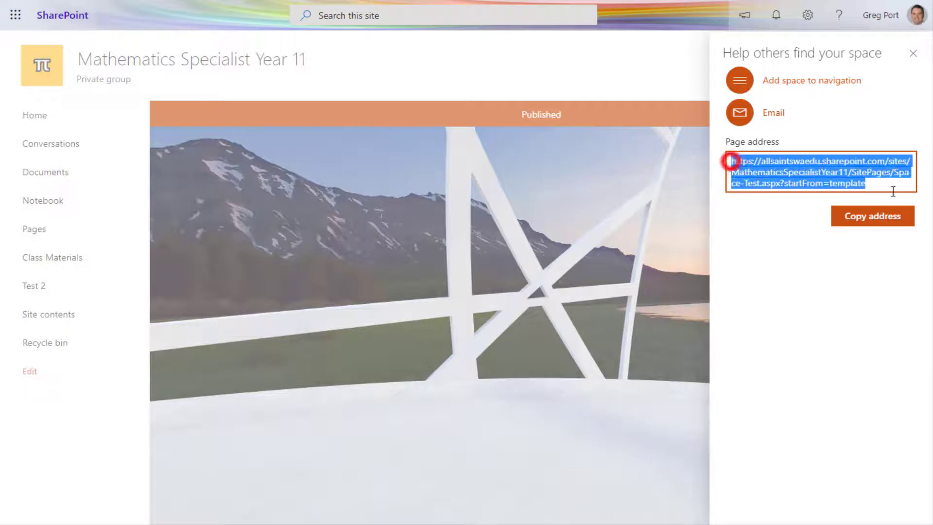
pyautogui.rightClick(809, 170)
pyautogui.click(841, 184)
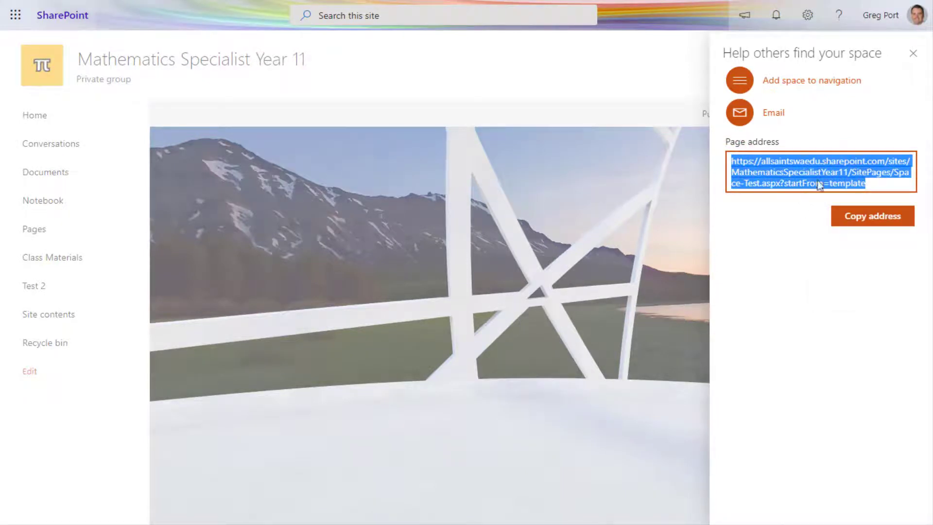
pyautogui.click(913, 51)
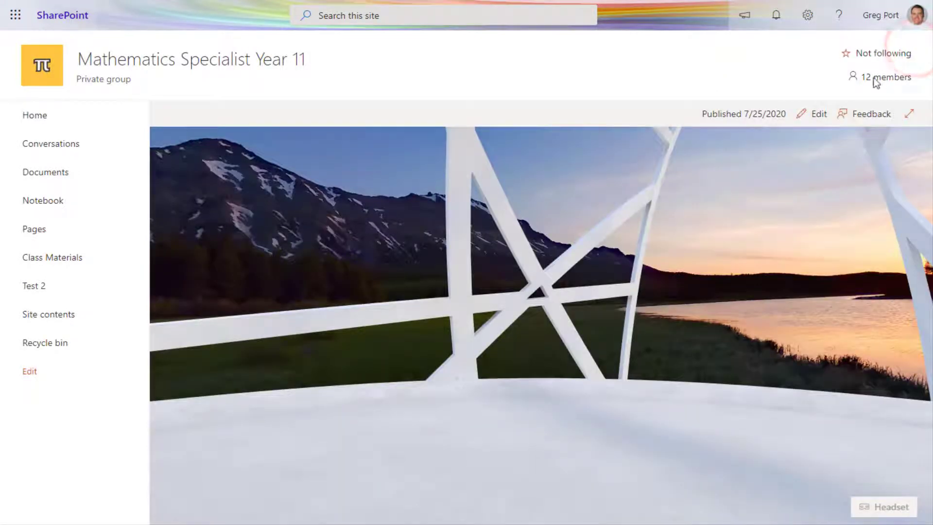
# Step: Reopen the published space for editing and place a 3D object on the structure's floor
pyautogui.click(814, 115)
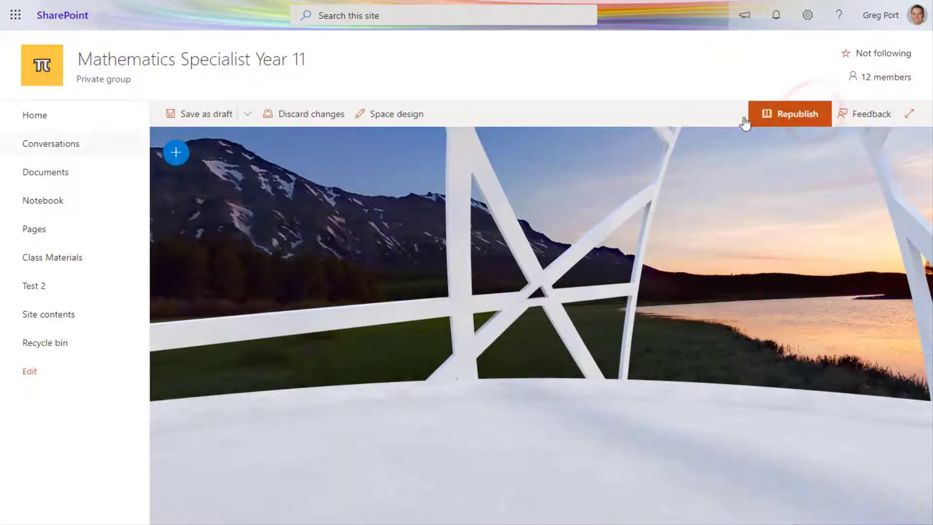
pyautogui.click(176, 154)
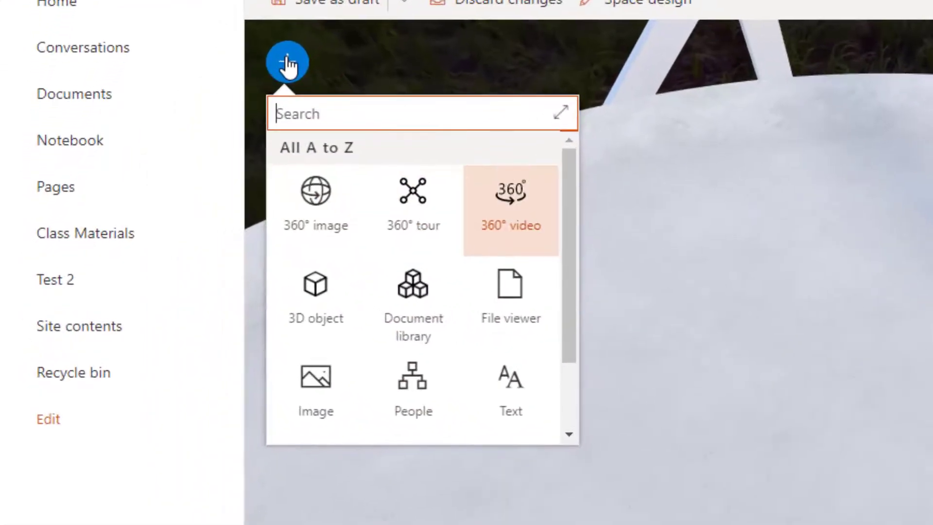
pyautogui.scroll(-2, 511, 304)
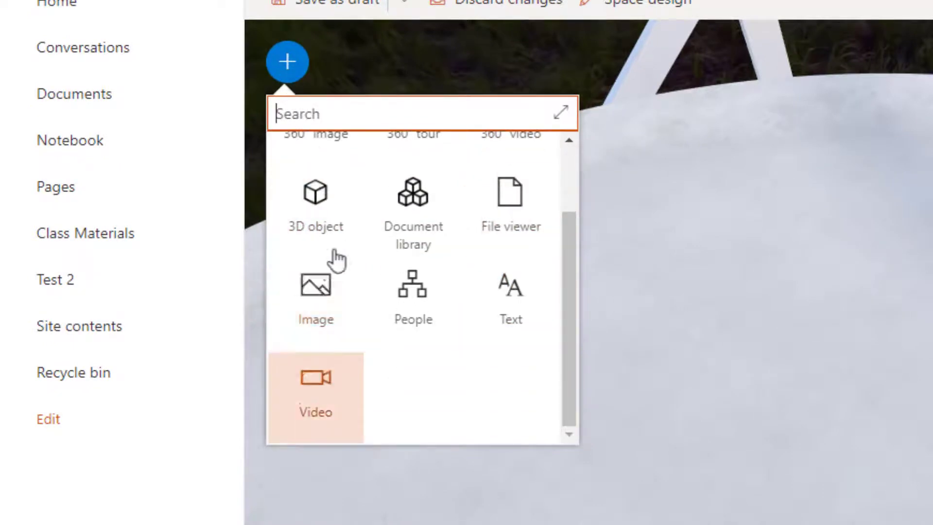
pyautogui.scroll(2, 354, 331)
pyautogui.click(319, 310)
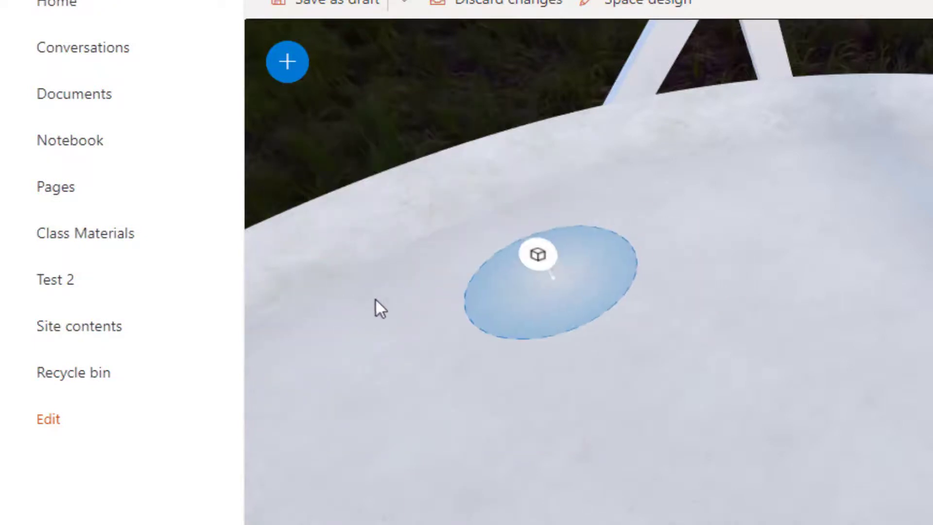
pyautogui.click(521, 306)
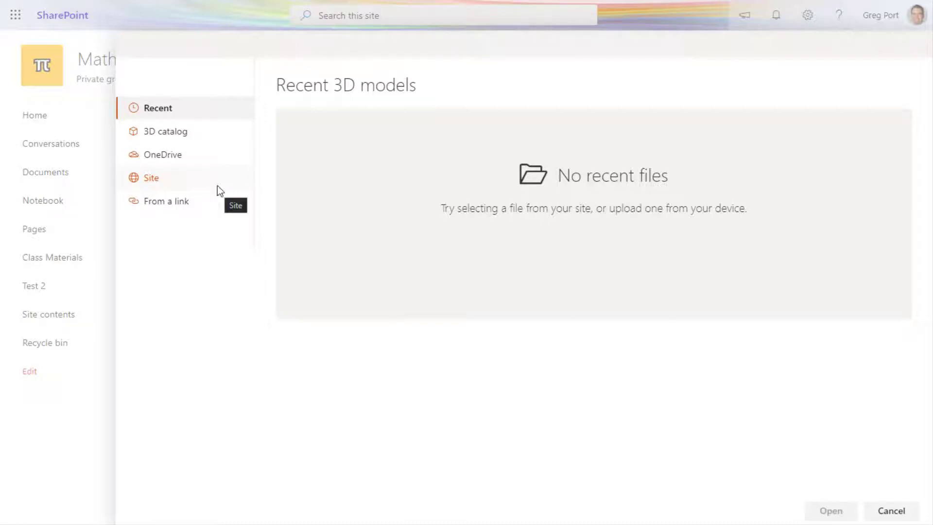
# Step: Fill the placed 3D object with the black-keyboard laptop model from the 3D catalog's Microsoft Products category
pyautogui.click(176, 138)
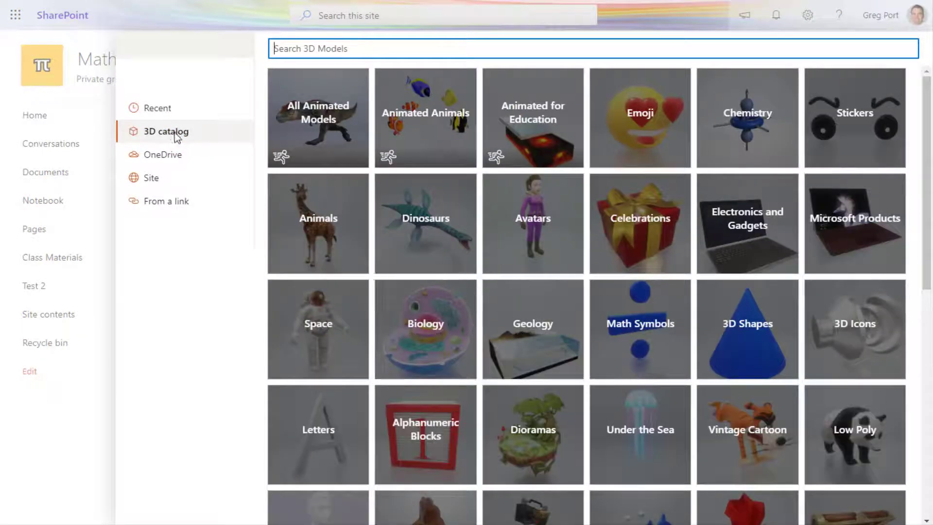
pyautogui.click(833, 229)
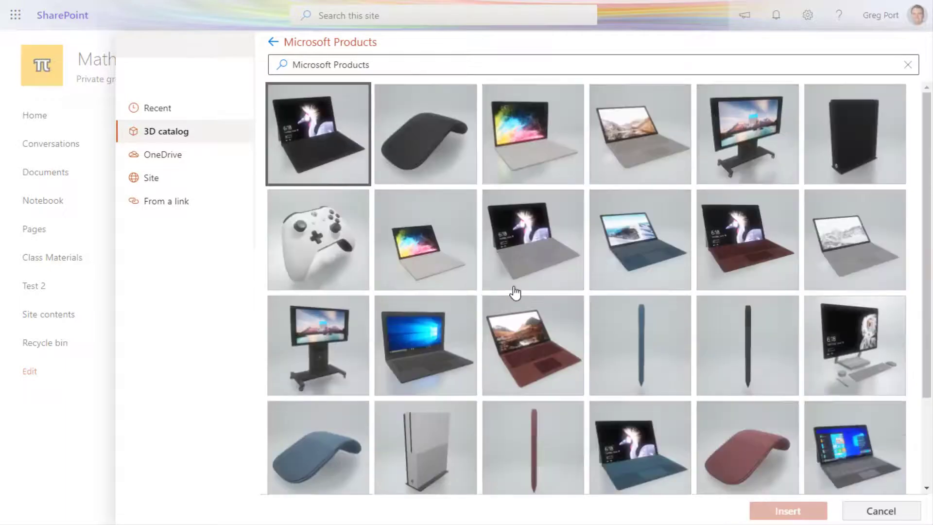
pyautogui.click(320, 161)
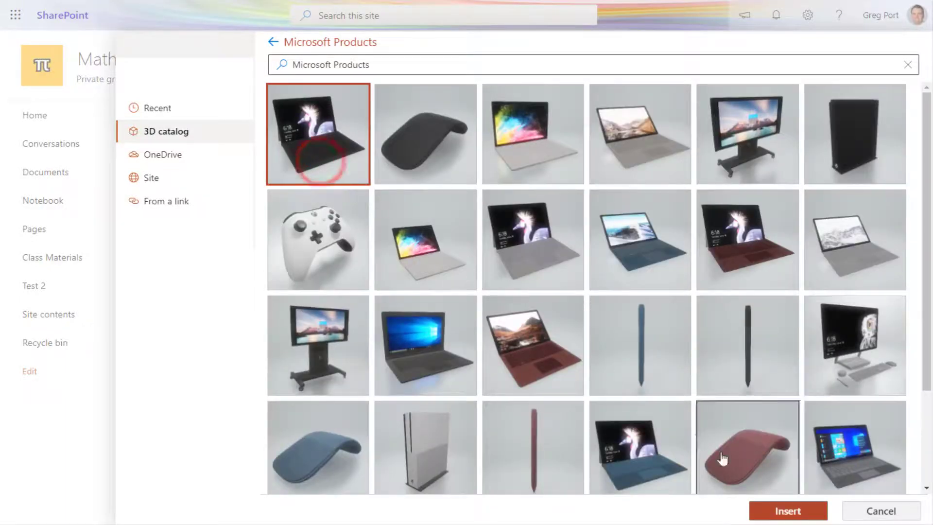
pyautogui.click(795, 508)
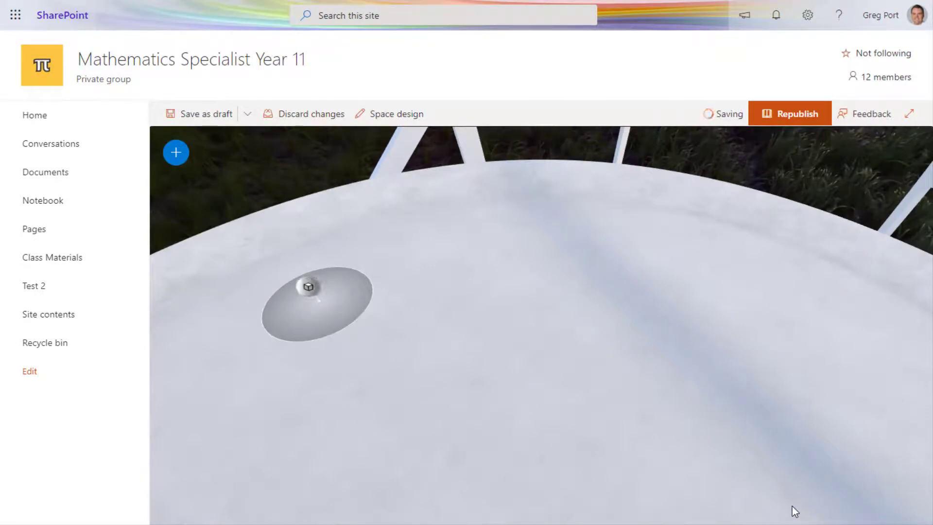
pyautogui.click(329, 380)
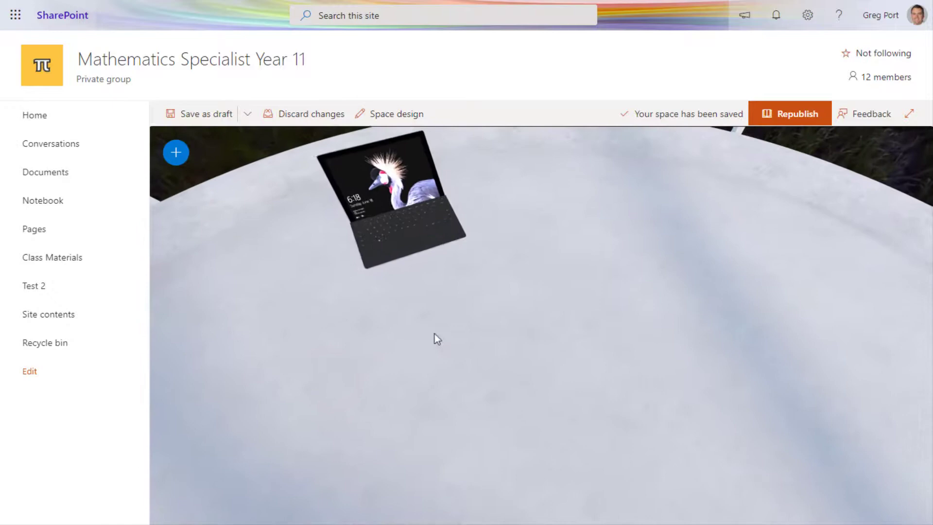
# Step: Turn on the laptop's podium with a height of 54% and republish the space
pyautogui.click(412, 212)
pyautogui.click(381, 272)
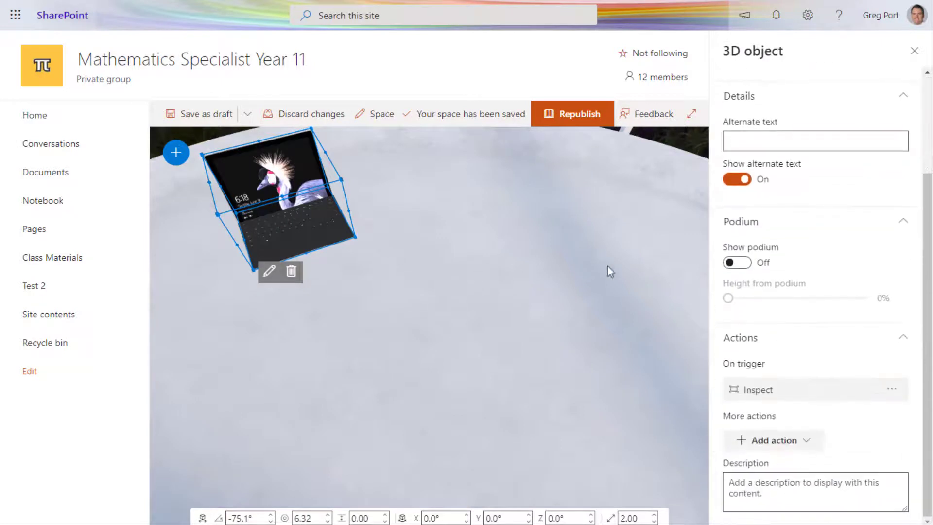
pyautogui.click(745, 263)
pyautogui.click(804, 299)
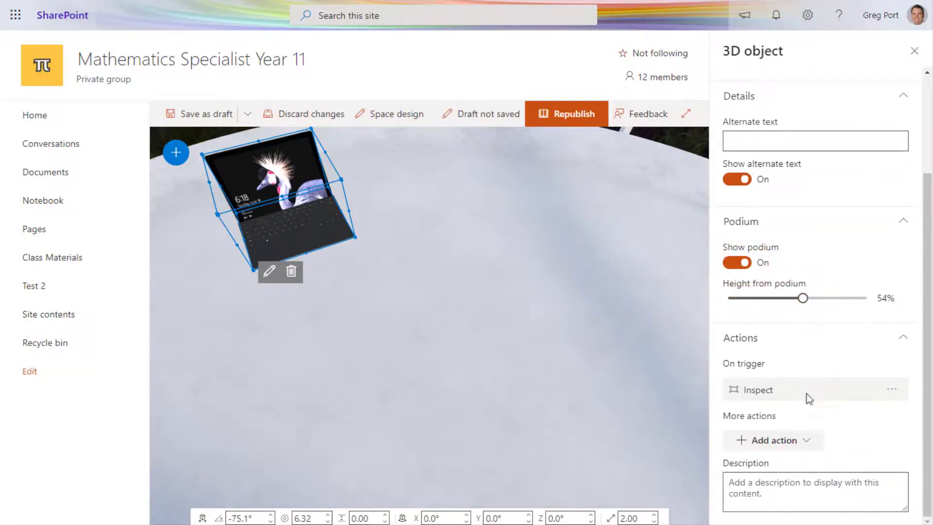
pyautogui.click(806, 440)
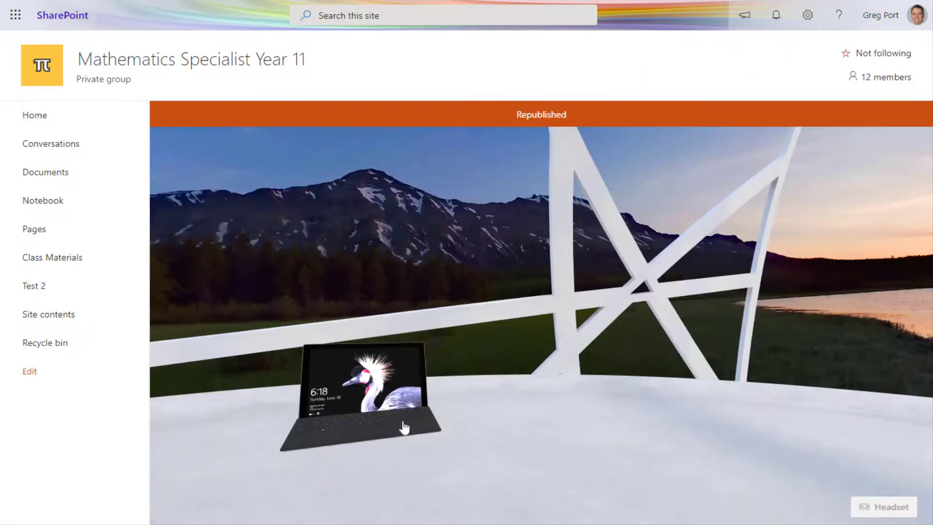
# Step: Inspect the laptop model up close in the published space and return to the full view
pyautogui.click(384, 404)
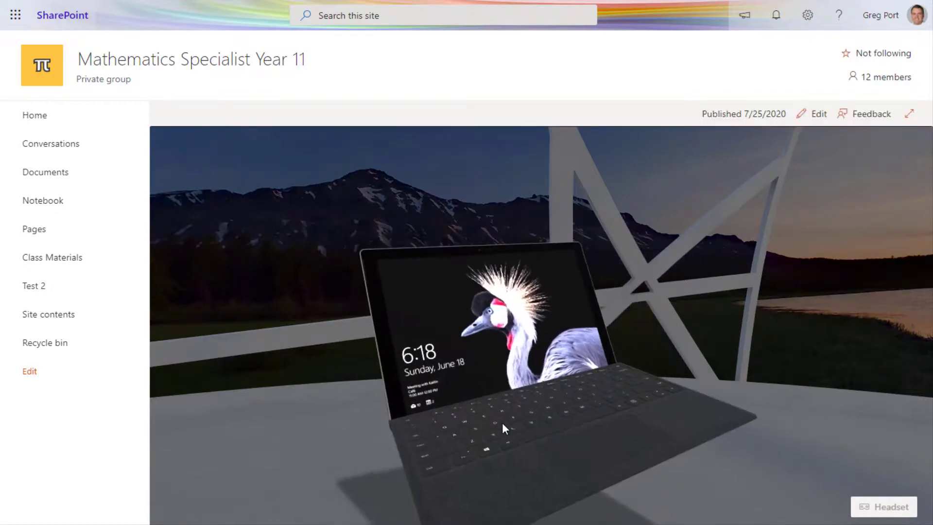
pyautogui.click(303, 419)
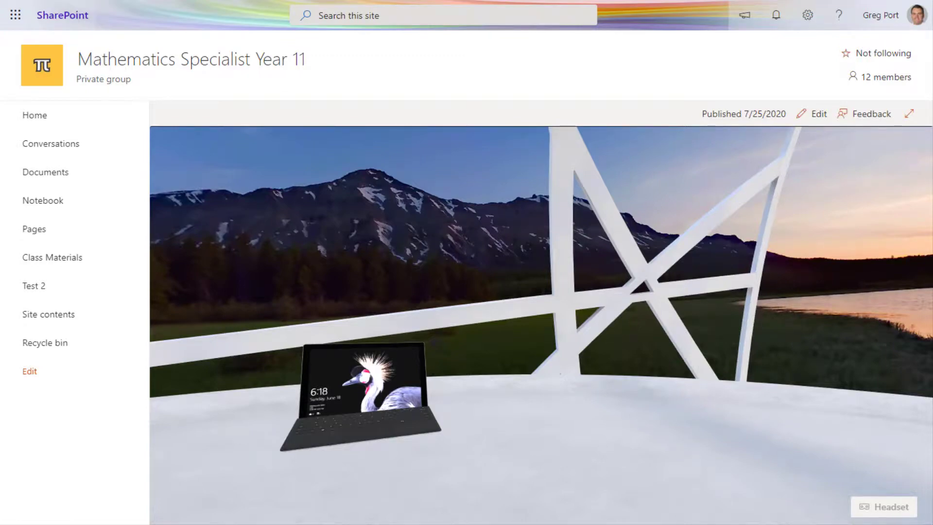
# Step: Switch to Teams and add a Website tab named "Space Test" with the copied space address to the General channel, without posting about it
pyautogui.hotkey('alt', 'Tab')
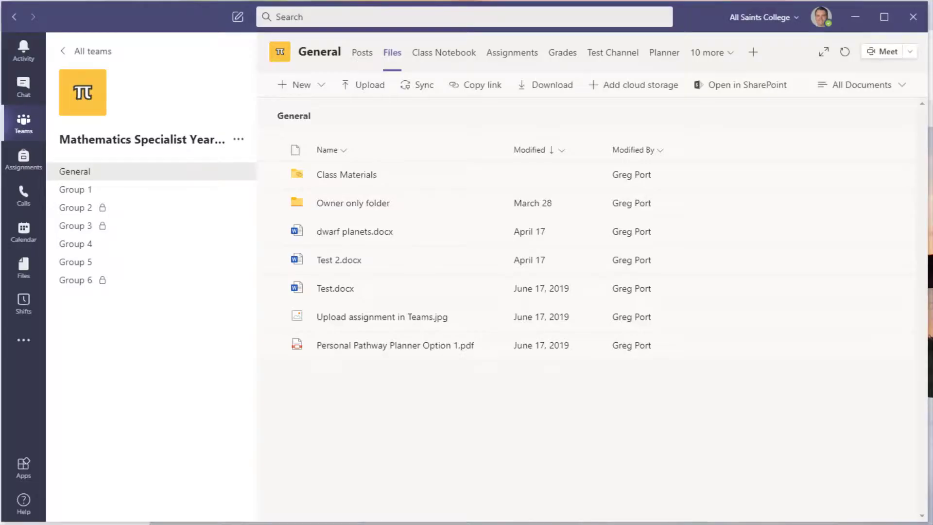
pyautogui.click(755, 54)
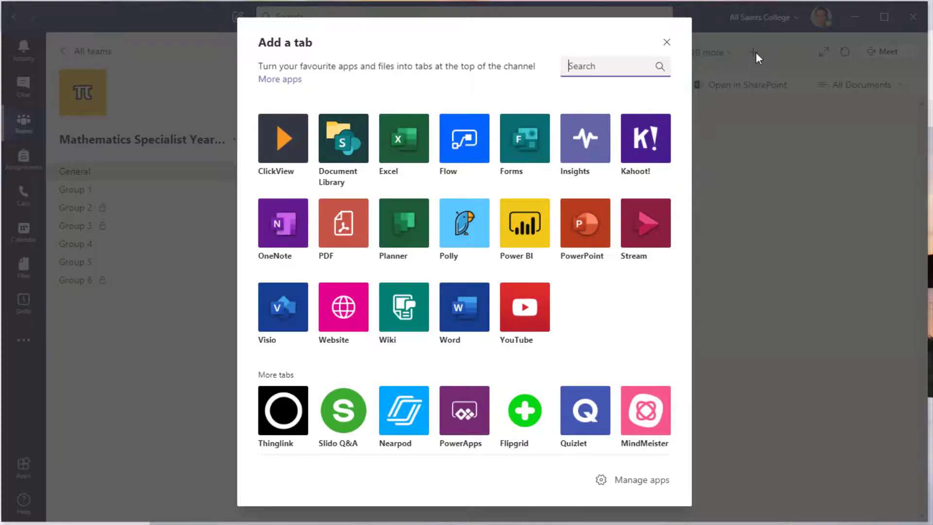
pyautogui.click(343, 314)
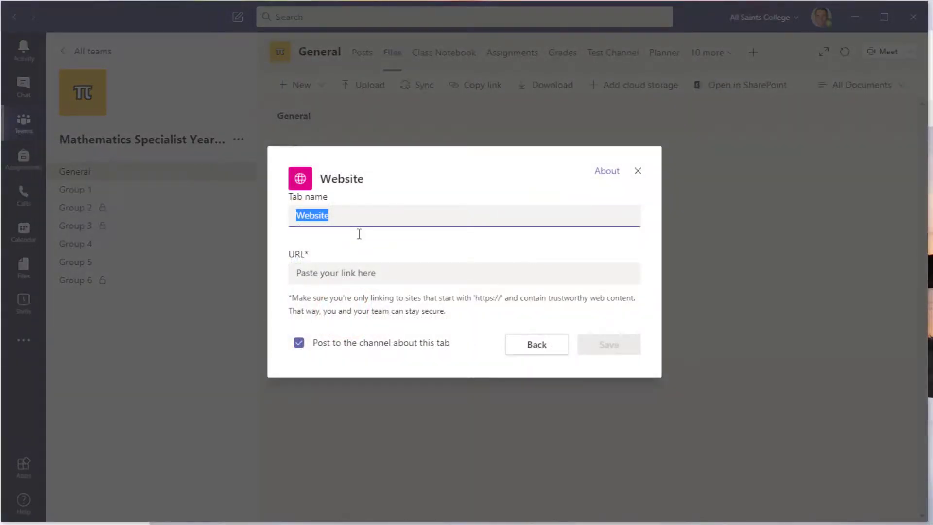
pyautogui.write('Space Test')
pyautogui.click(334, 273)
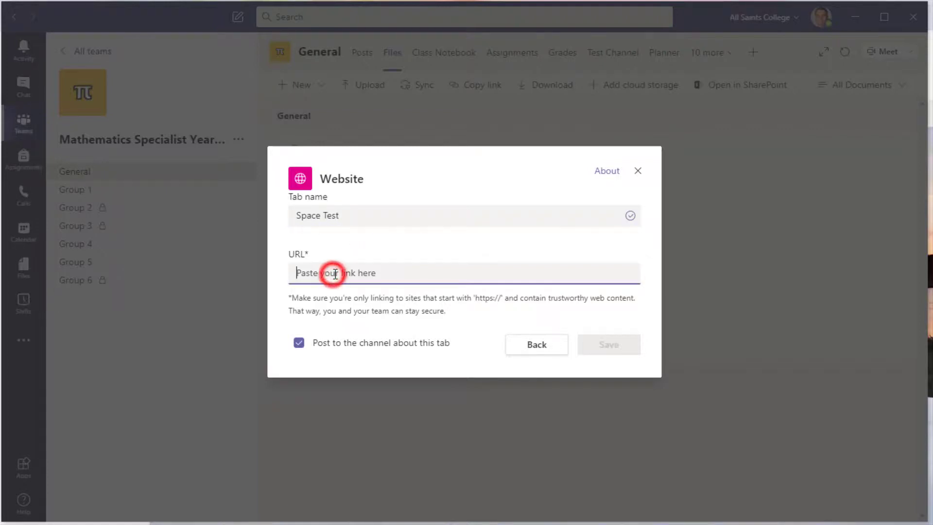
pyautogui.hotkey('ctrl', 'v')
pyautogui.click(298, 343)
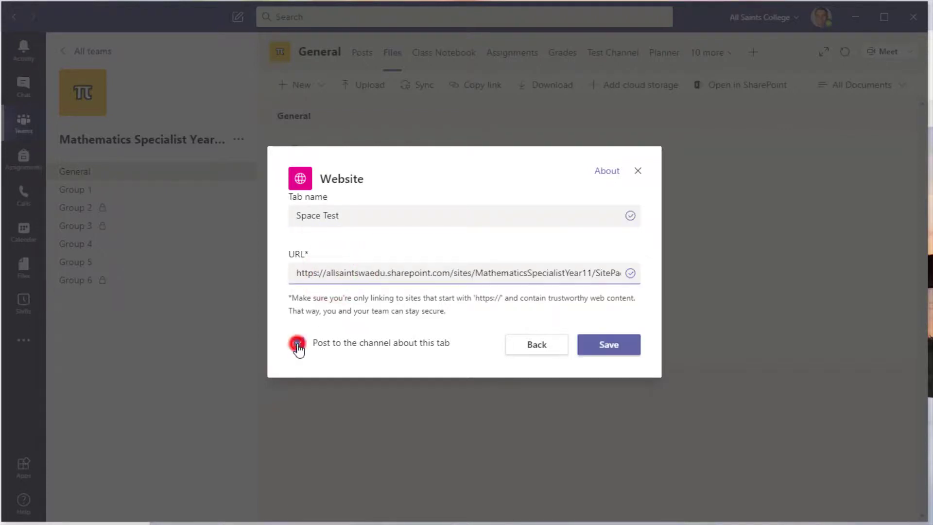
pyautogui.click(608, 347)
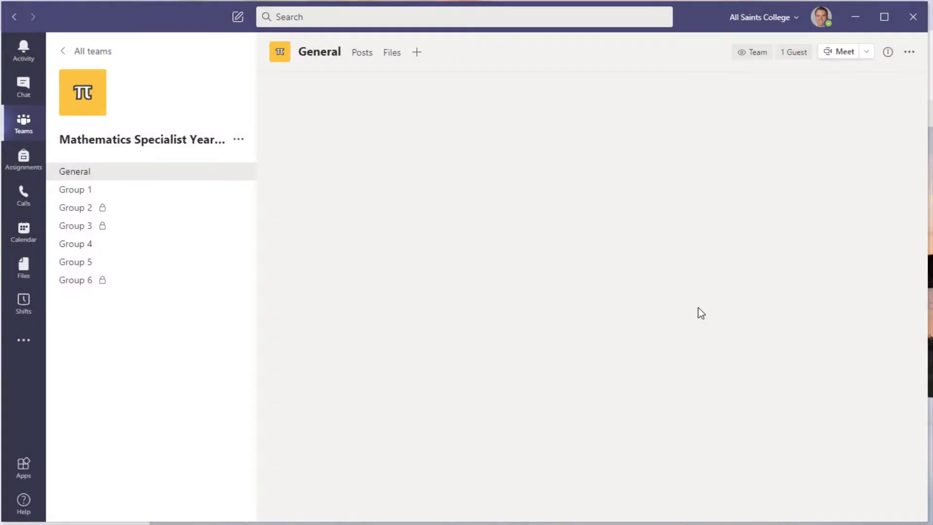